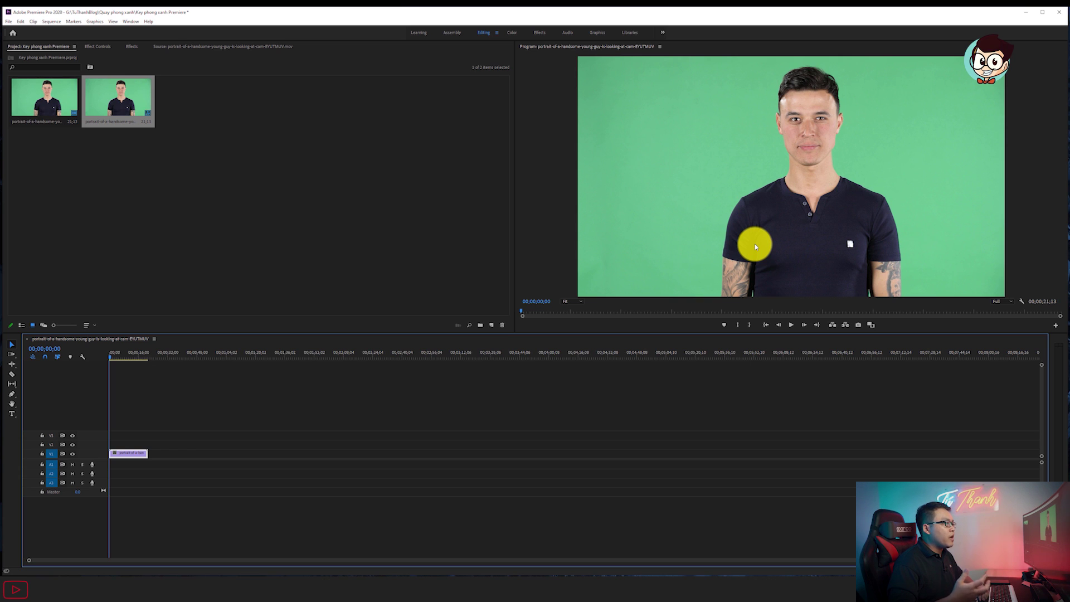
# Step: Move the playhead to 00;00;05;18, where the man holds his hands together, and render a preview
pyautogui.moveTo(117, 358); pyautogui.dragTo(119, 359)
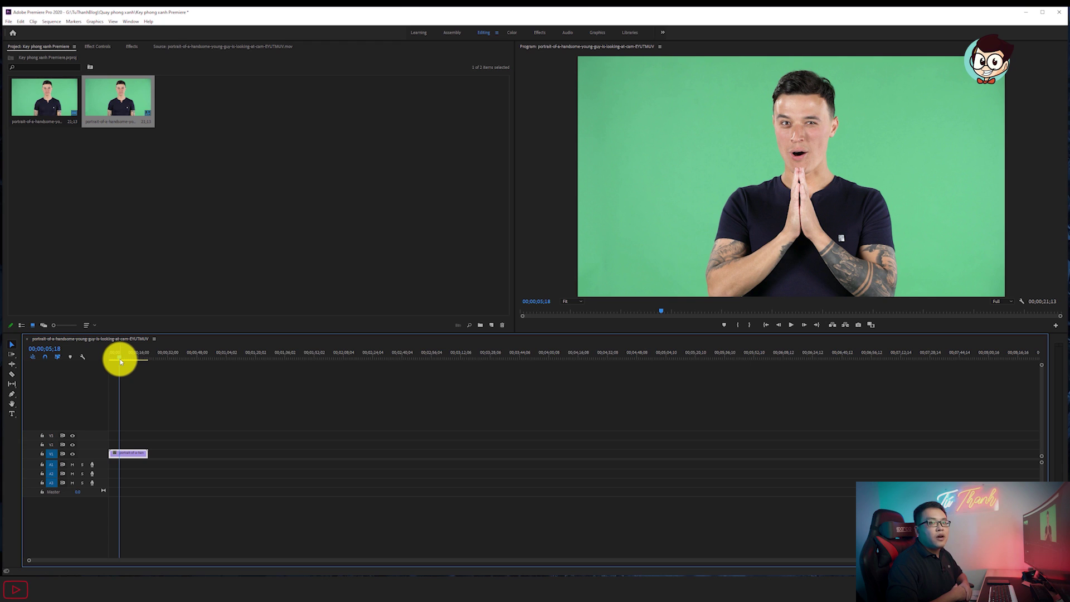
pyautogui.press('Return')
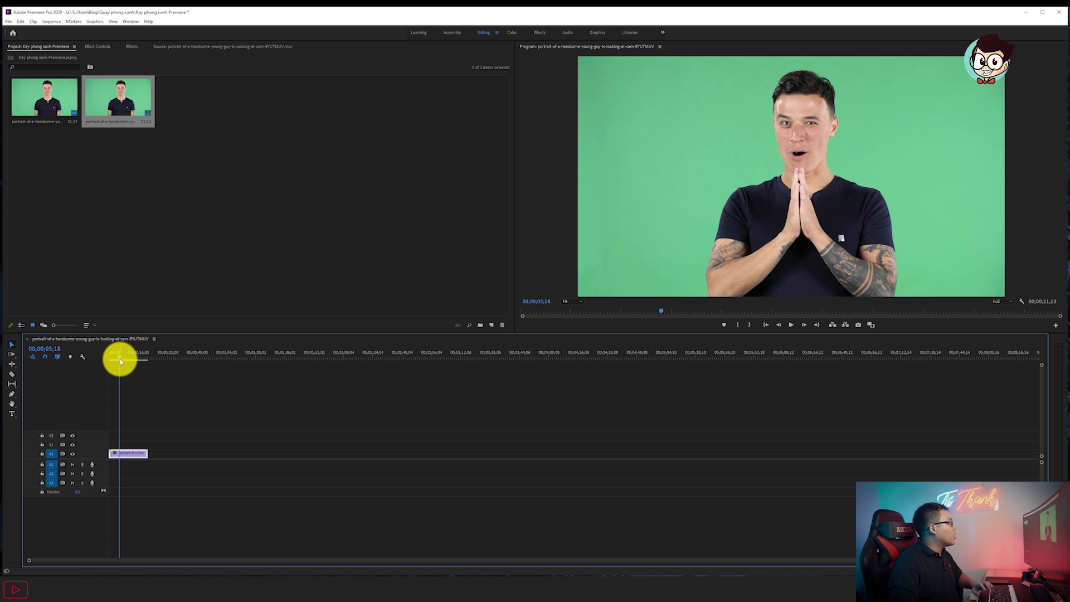
# Step: Search the Effects panel for 'ultra' and drop Ultra Key onto the man clip on V1
pyautogui.click(96, 46)
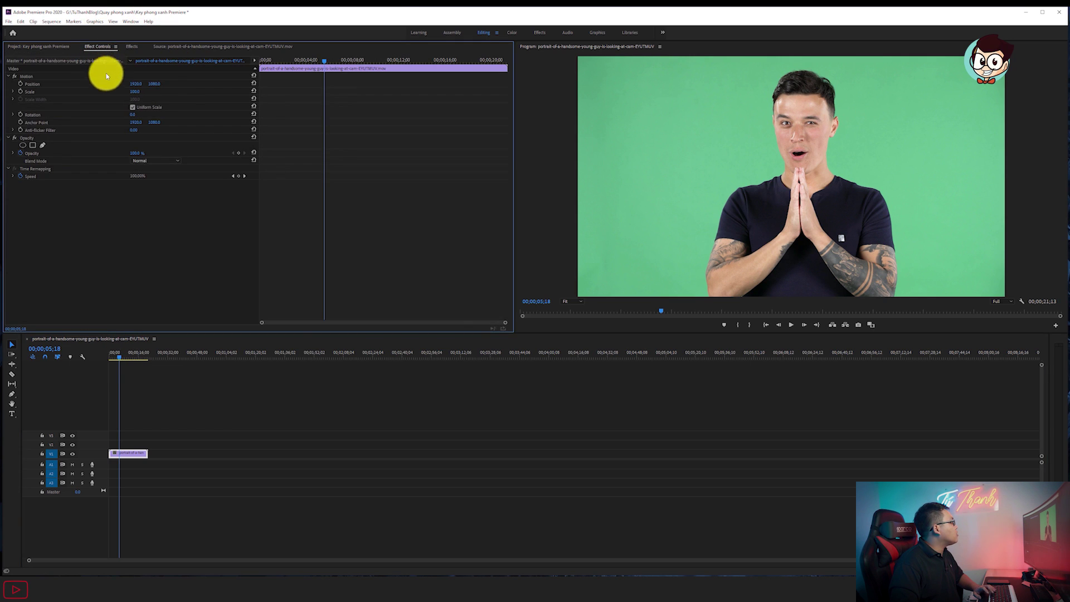
pyautogui.click(146, 47)
pyautogui.click(41, 58)
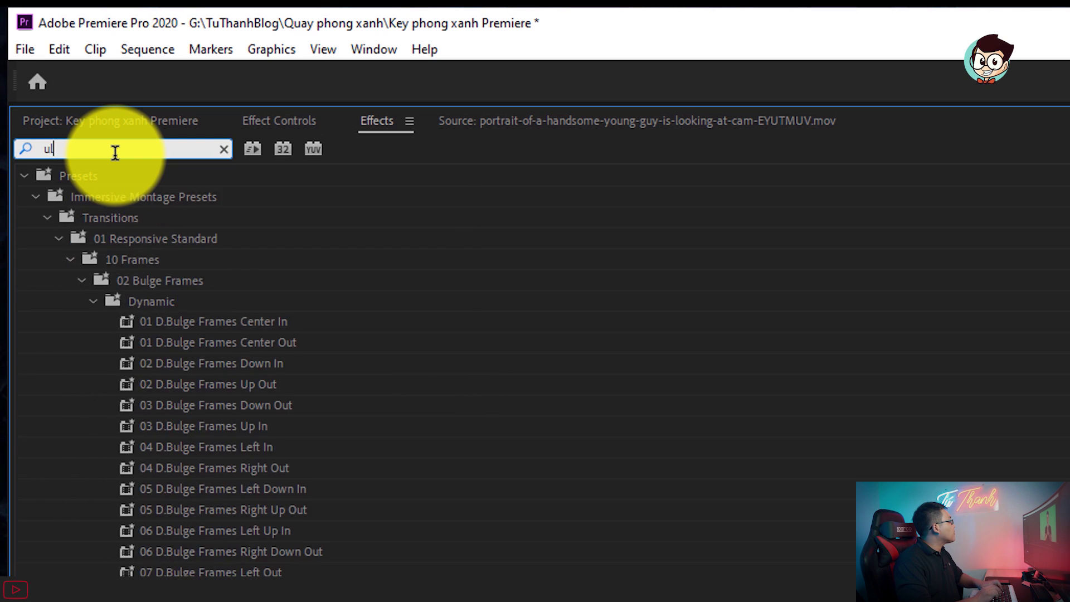
pyautogui.write('ltra')
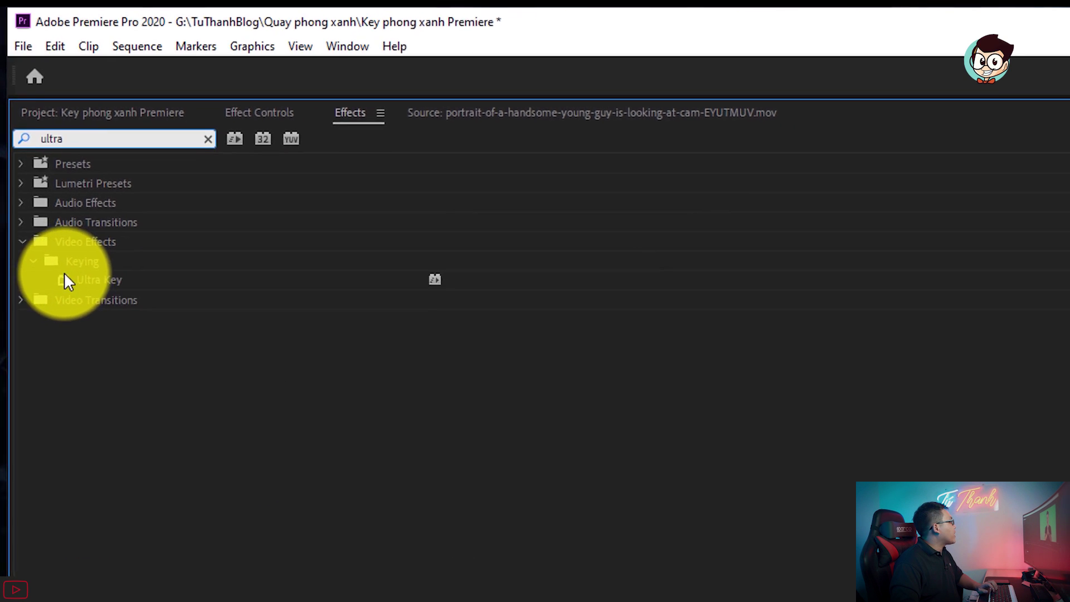
pyautogui.moveTo(69, 301); pyautogui.dragTo(135, 455)
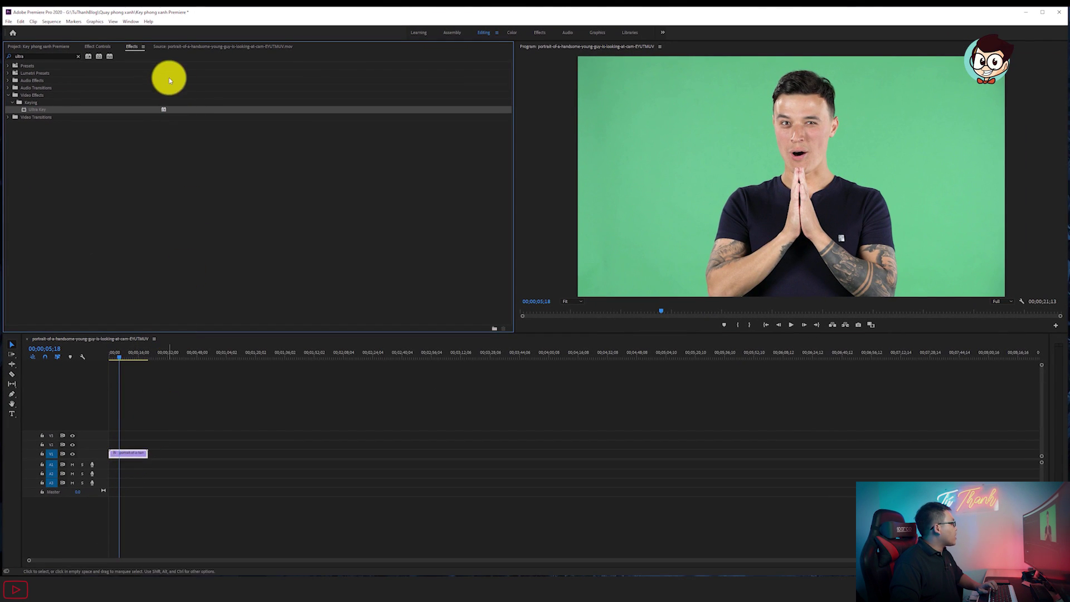
pyautogui.click(100, 49)
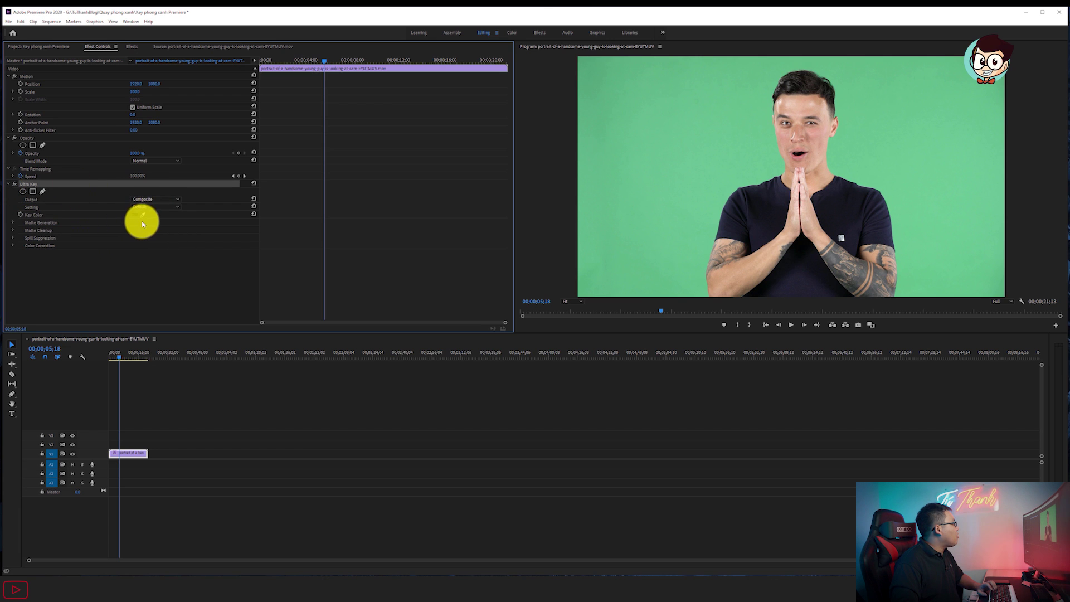
pyautogui.click(269, 301)
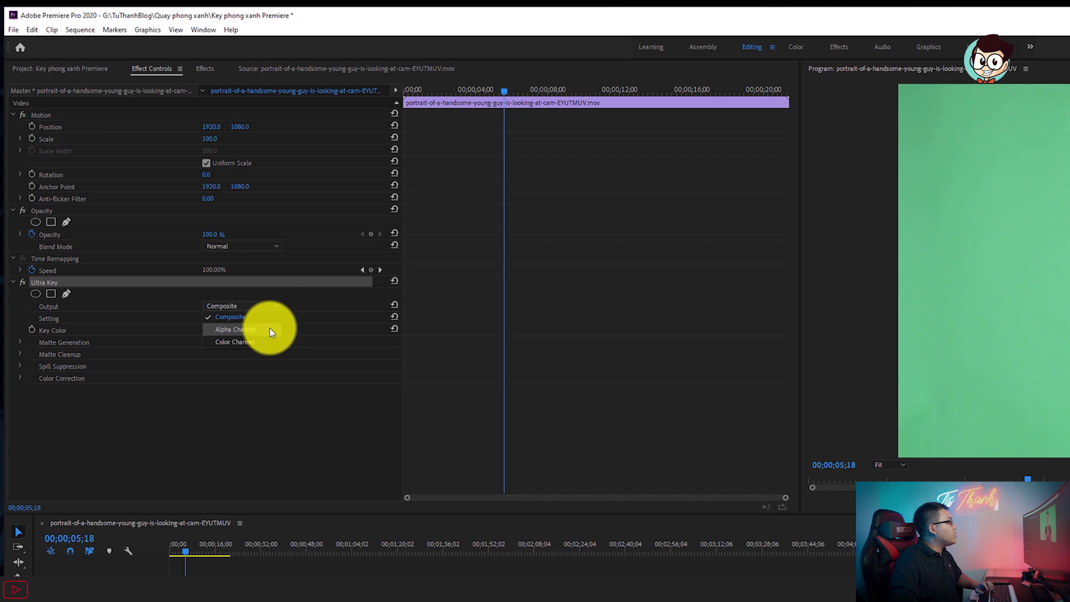
pyautogui.click(236, 329)
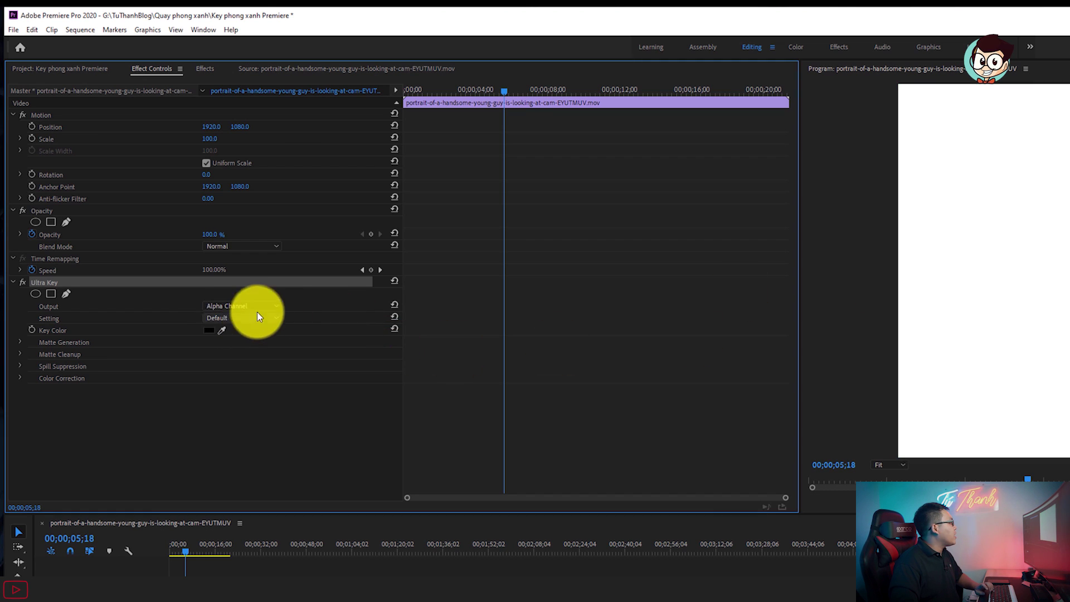
pyautogui.click(246, 305)
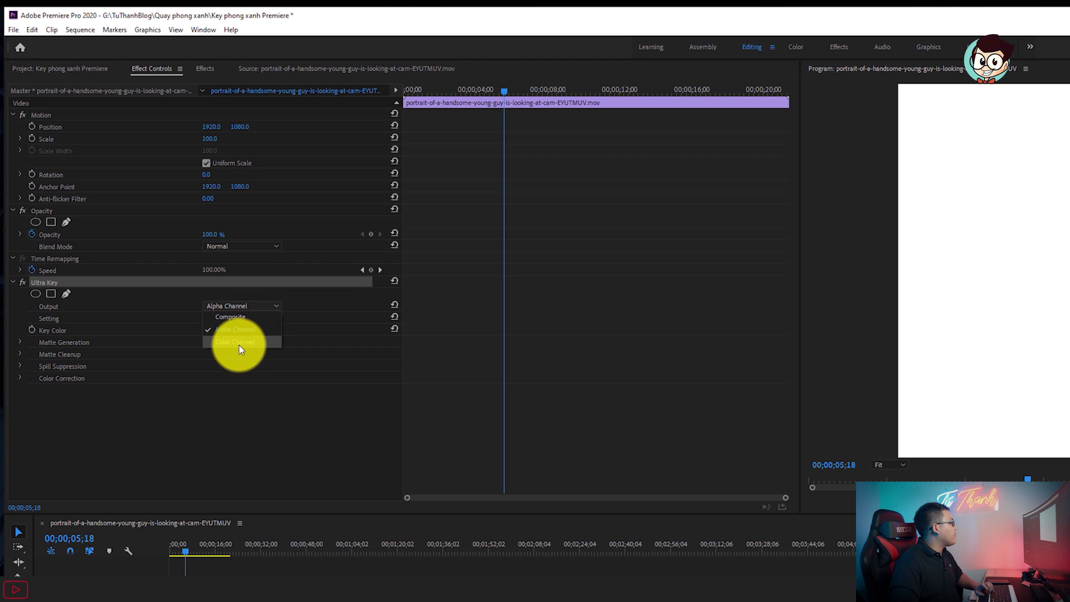
pyautogui.click(232, 341)
pyautogui.click(255, 304)
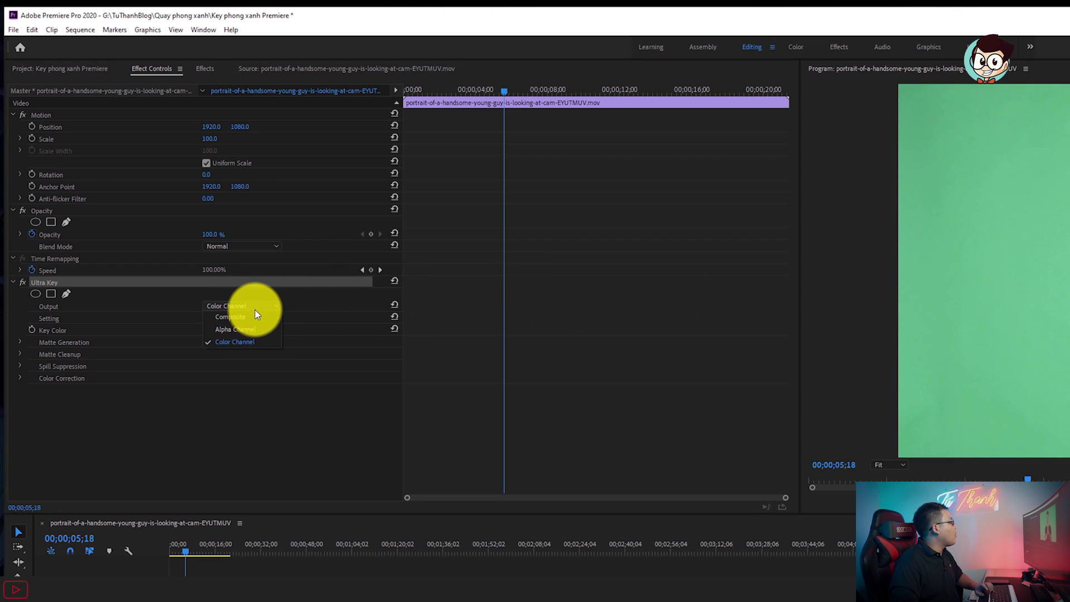
pyautogui.click(250, 316)
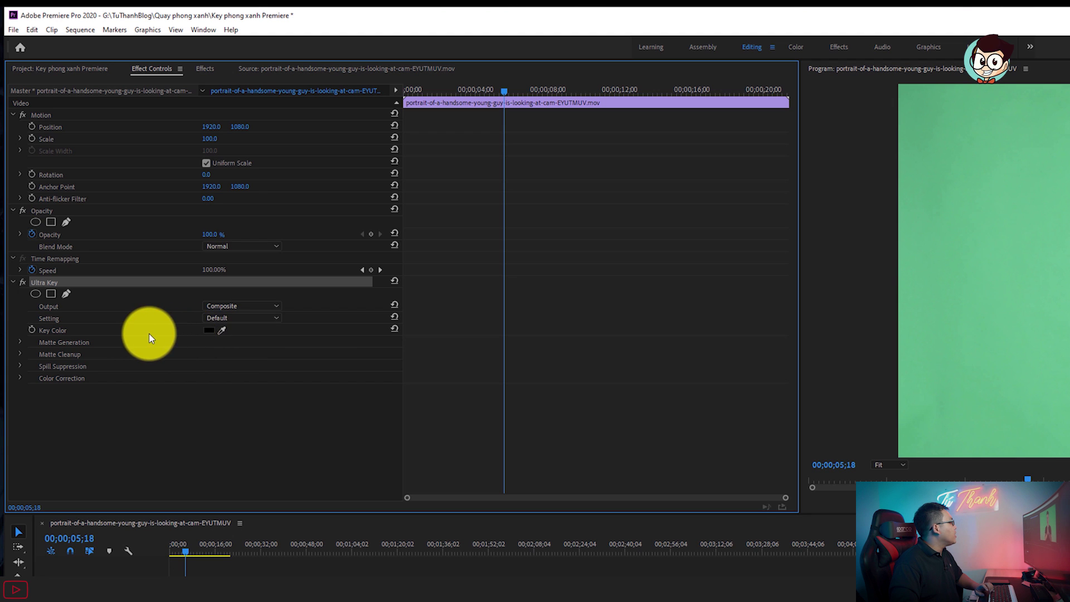
pyautogui.click(220, 330)
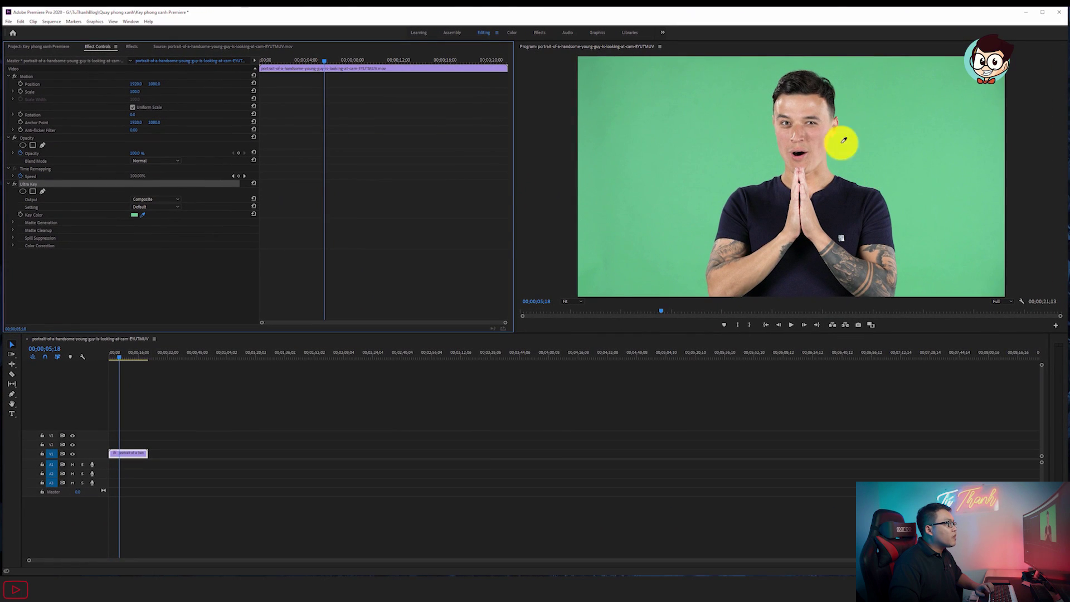
# Step: Sample the green backdrop as Ultra Key's Key Color, then set Output to Alpha Channel
pyautogui.click(729, 134)
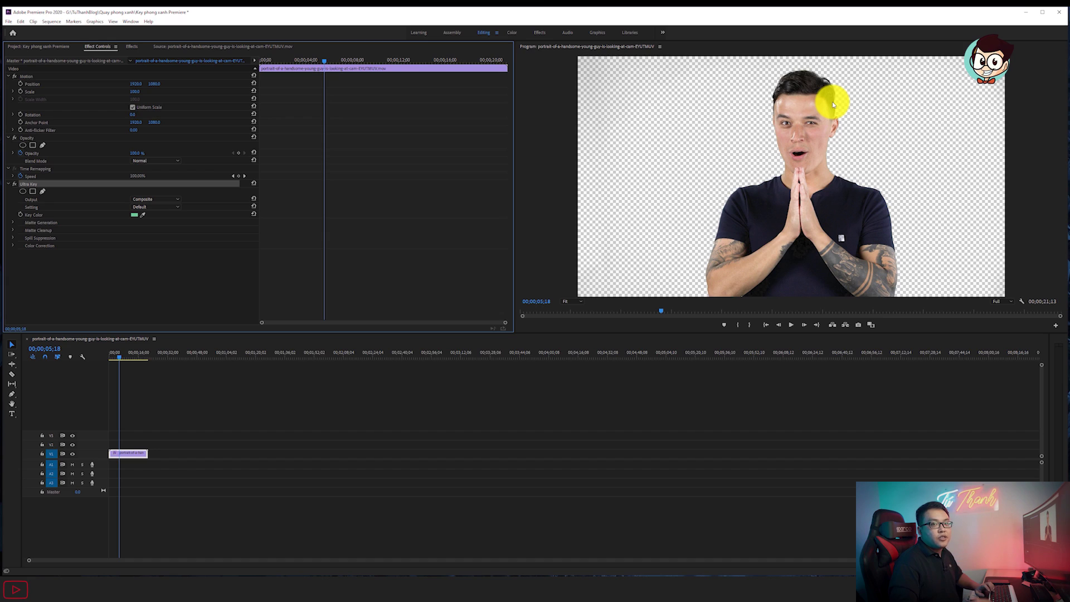
pyautogui.click(1020, 303)
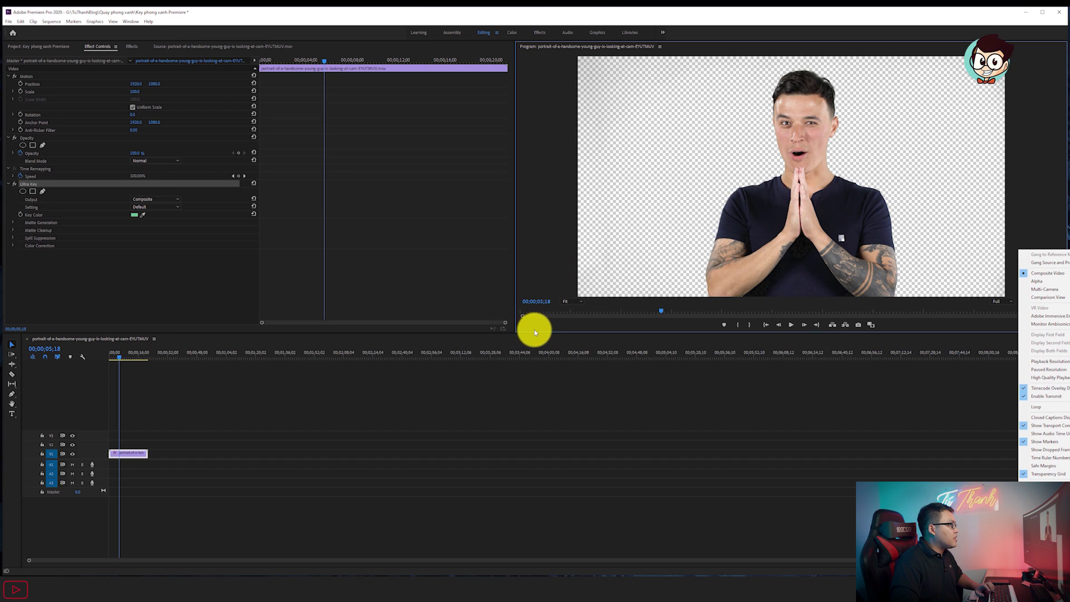
pyautogui.click(559, 333)
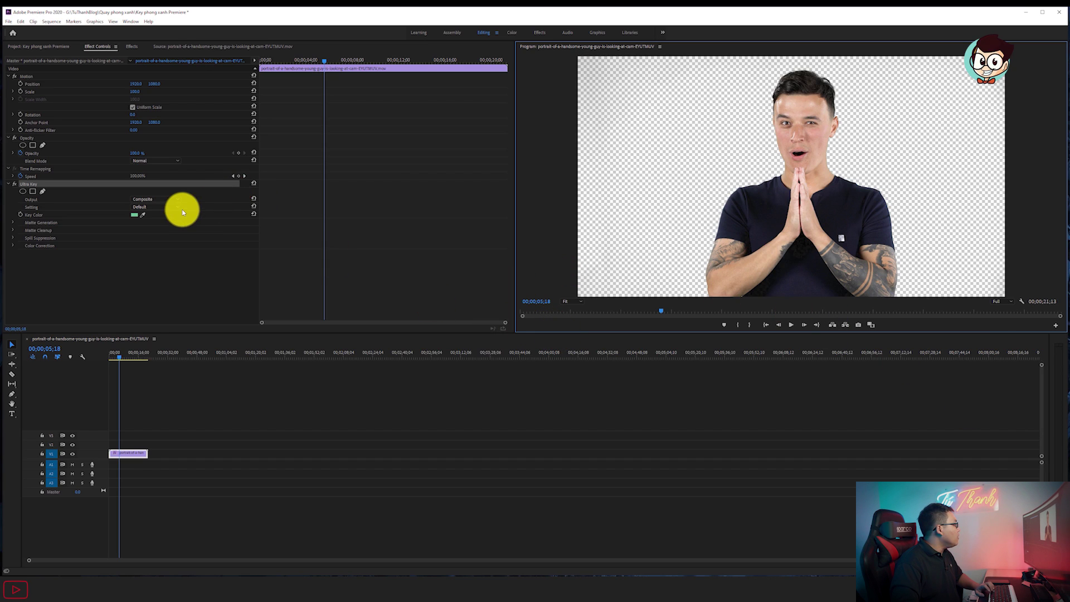
pyautogui.click(156, 201)
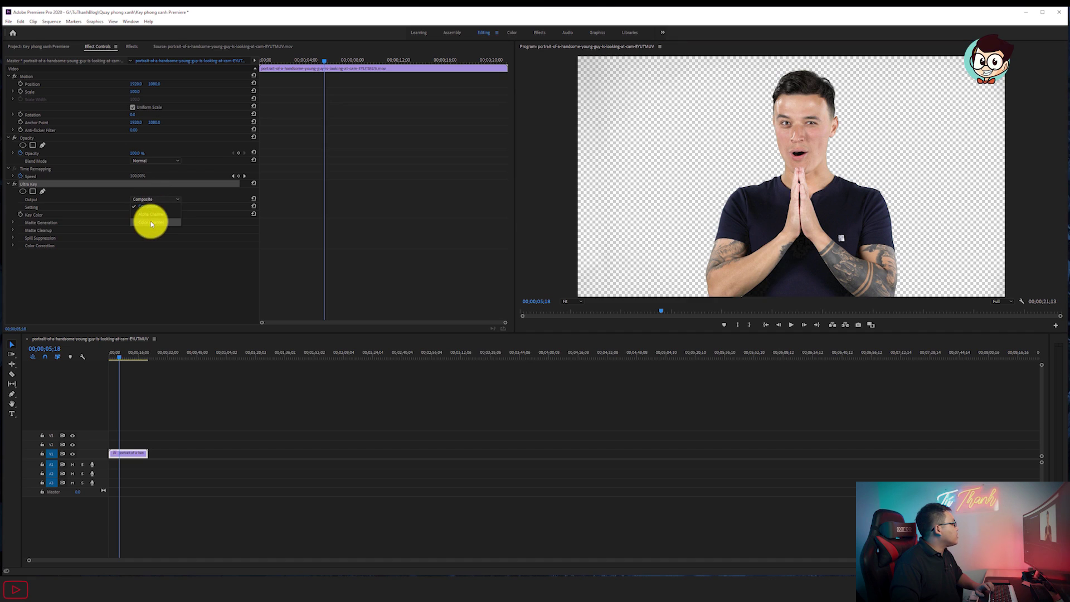
pyautogui.click(148, 219)
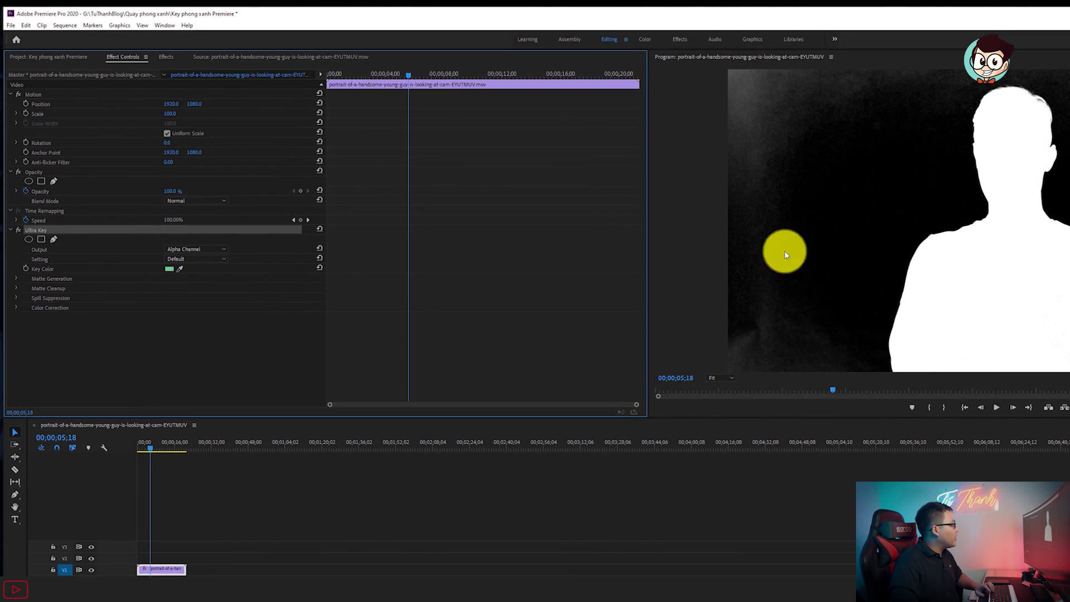
# Step: Try Ultra Key's Relaxed preset and expand the Matte Generation settings
pyautogui.click(212, 260)
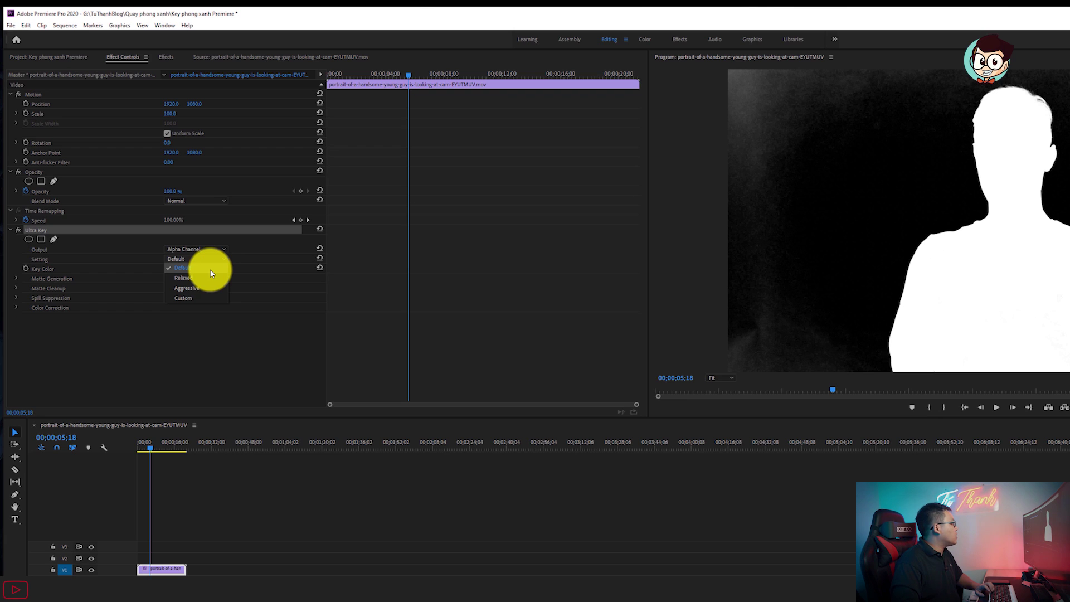
pyautogui.click(209, 276)
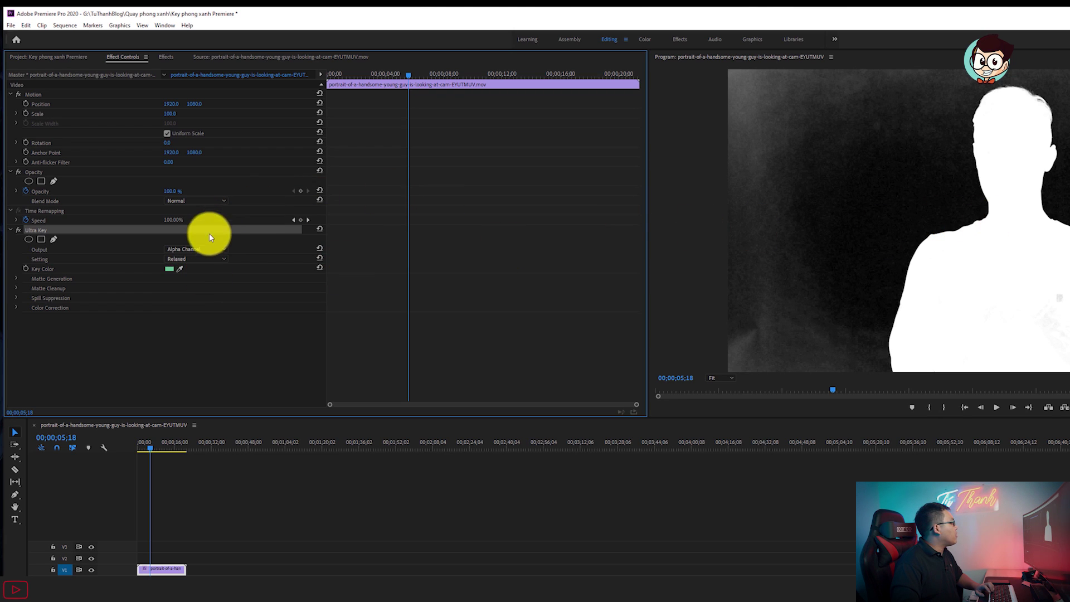
pyautogui.click(14, 280)
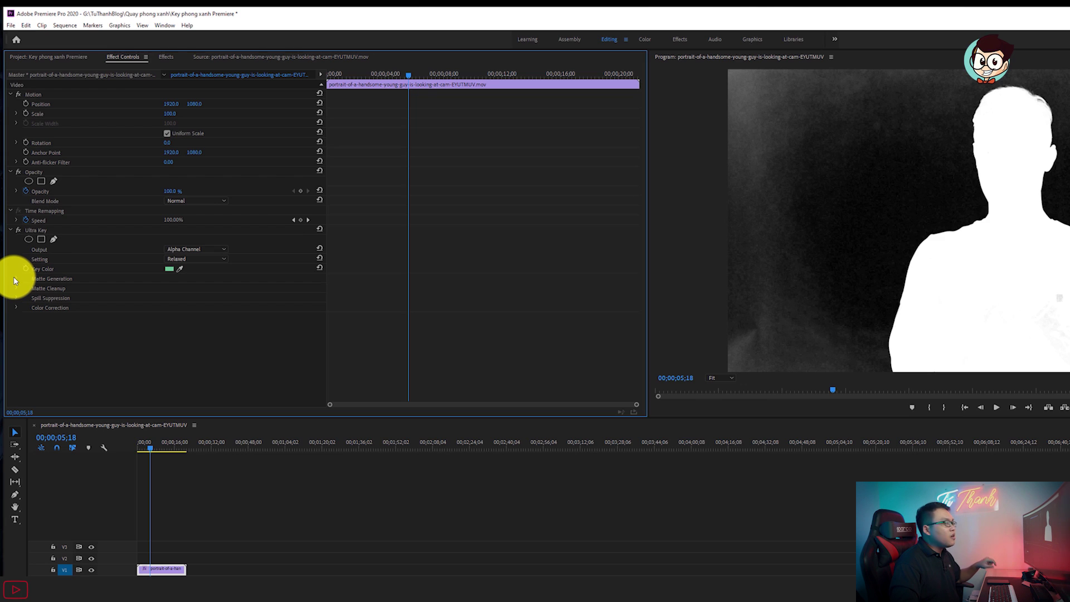
pyautogui.click(15, 279)
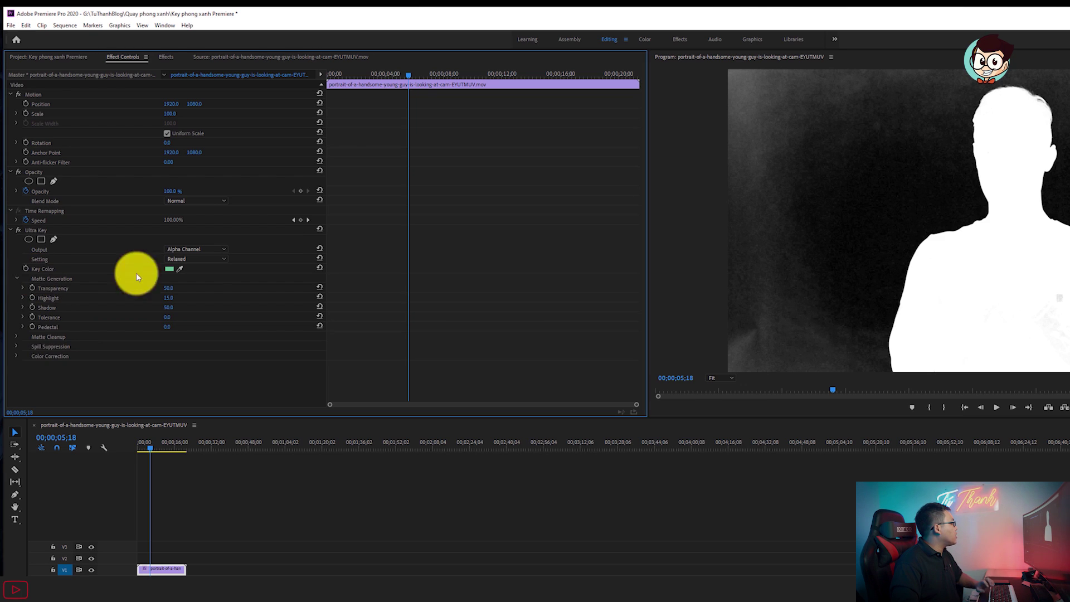
# Step: Settle the key on the Aggressive preset and start adjusting matte Transparency
pyautogui.click(198, 260)
pyautogui.click(198, 288)
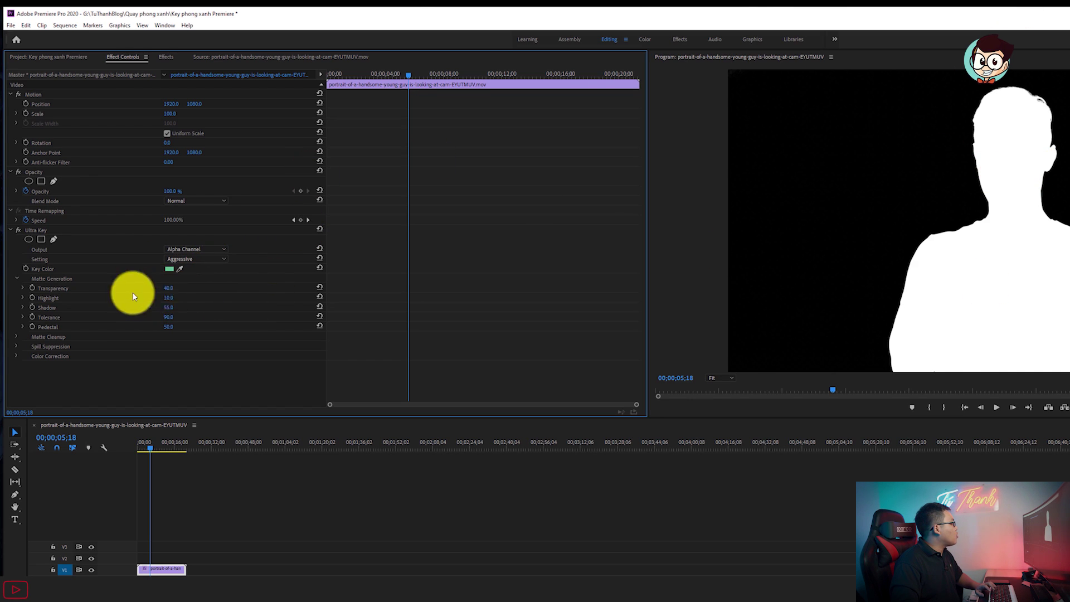
pyautogui.click(226, 259)
pyautogui.click(210, 277)
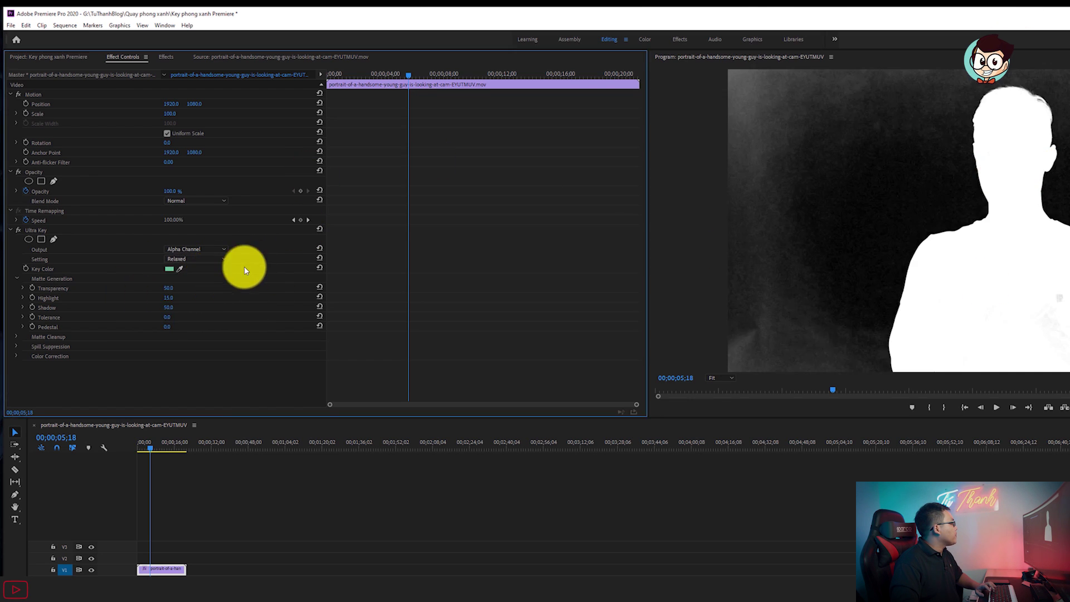
pyautogui.click(210, 262)
pyautogui.click(185, 287)
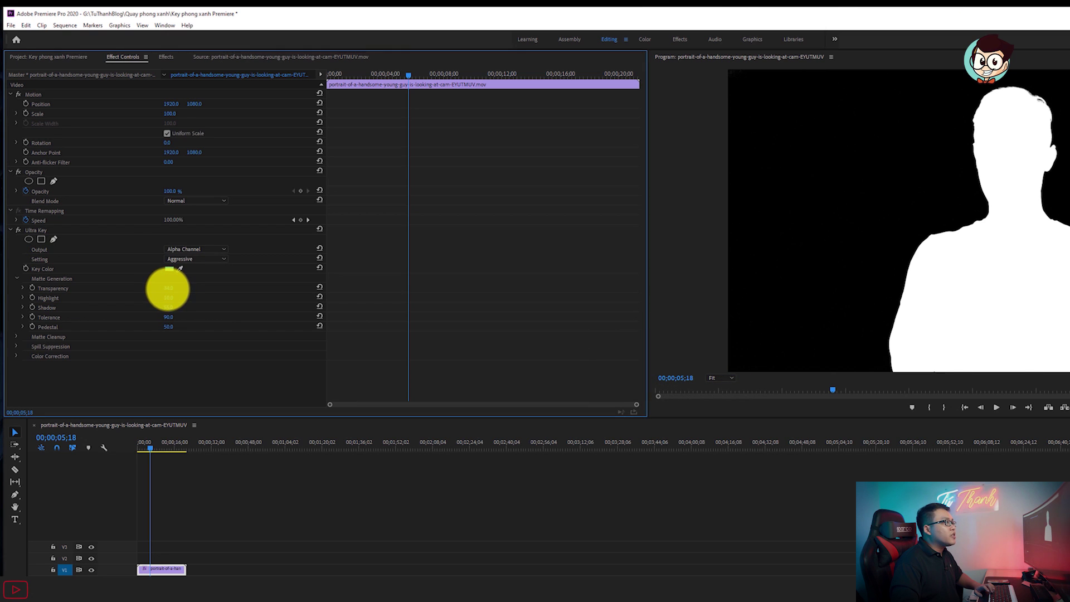
pyautogui.moveTo(162, 288); pyautogui.dragTo(380, 302)
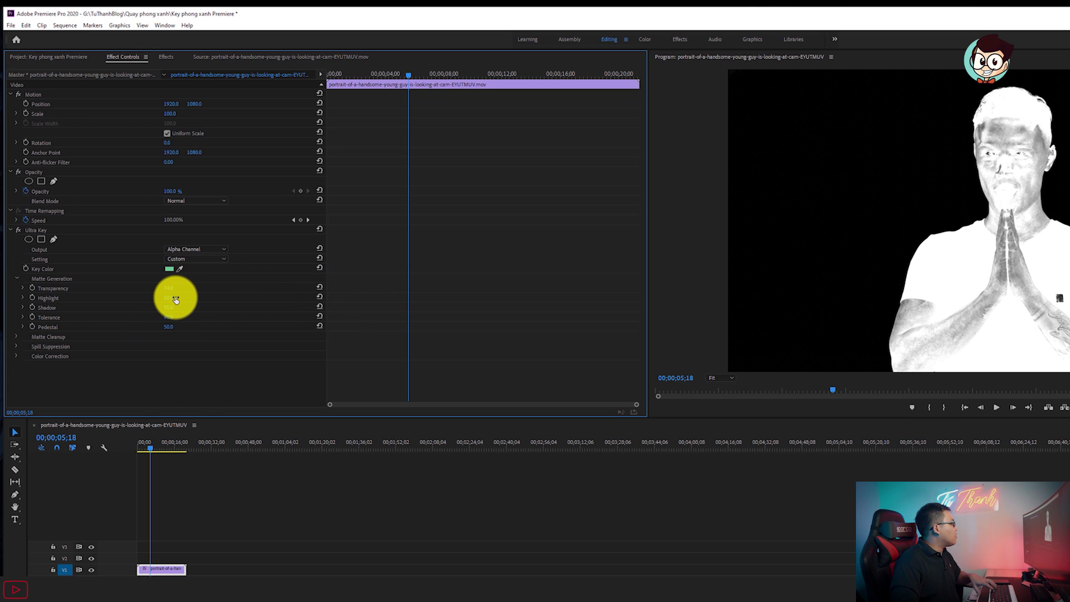
# Step: Set matte Transparency to 40, checking it in Composite and Alpha Channel output
pyautogui.write('40')
pyautogui.press('Return')
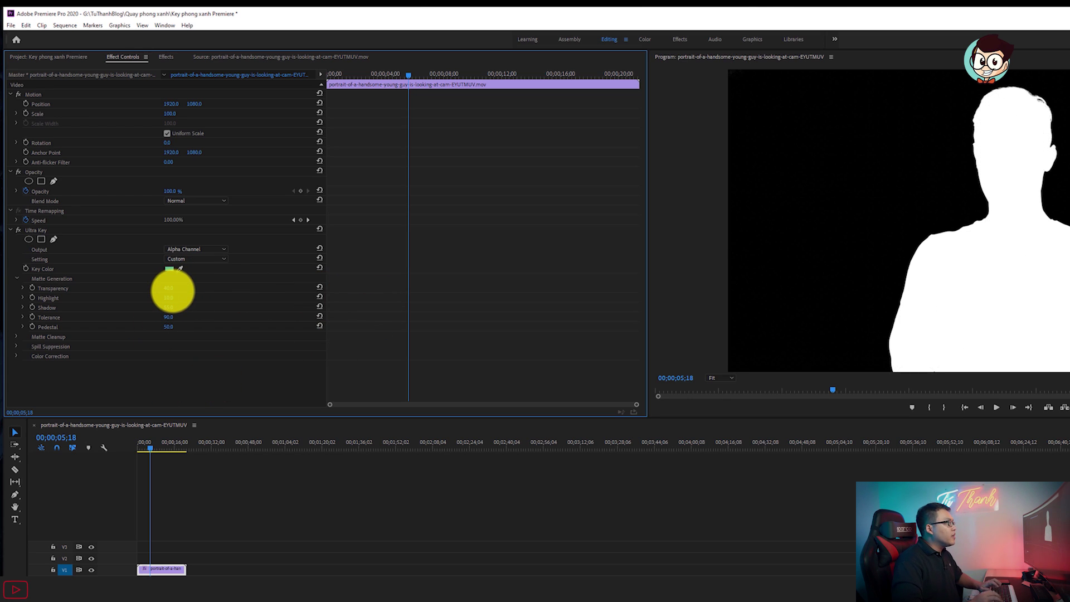
pyautogui.click(196, 249)
pyautogui.click(195, 260)
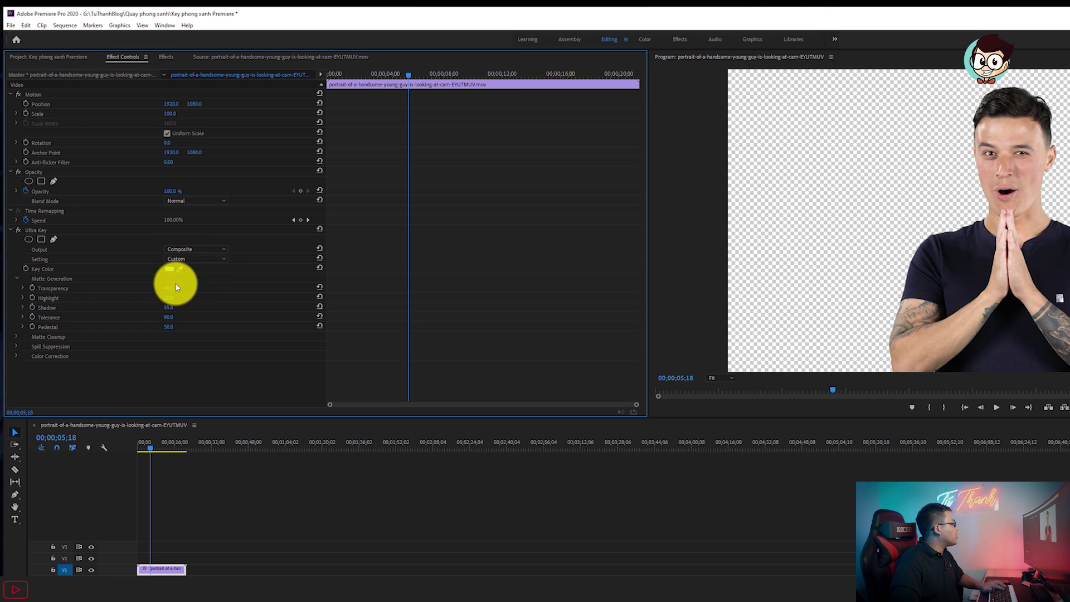
pyautogui.moveTo(172, 290); pyautogui.dragTo(156, 291)
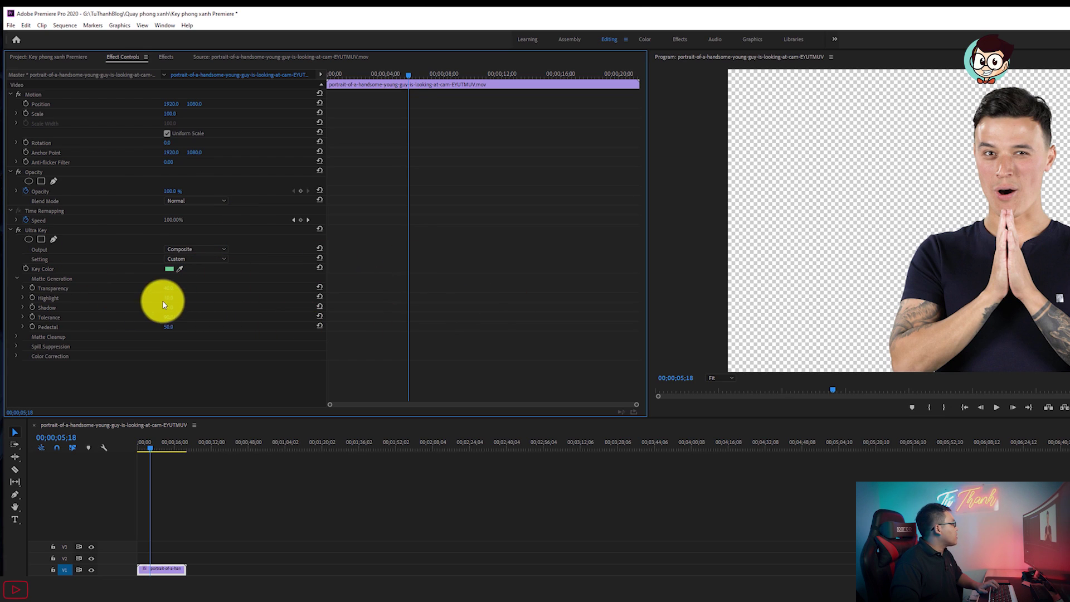
pyautogui.click(201, 249)
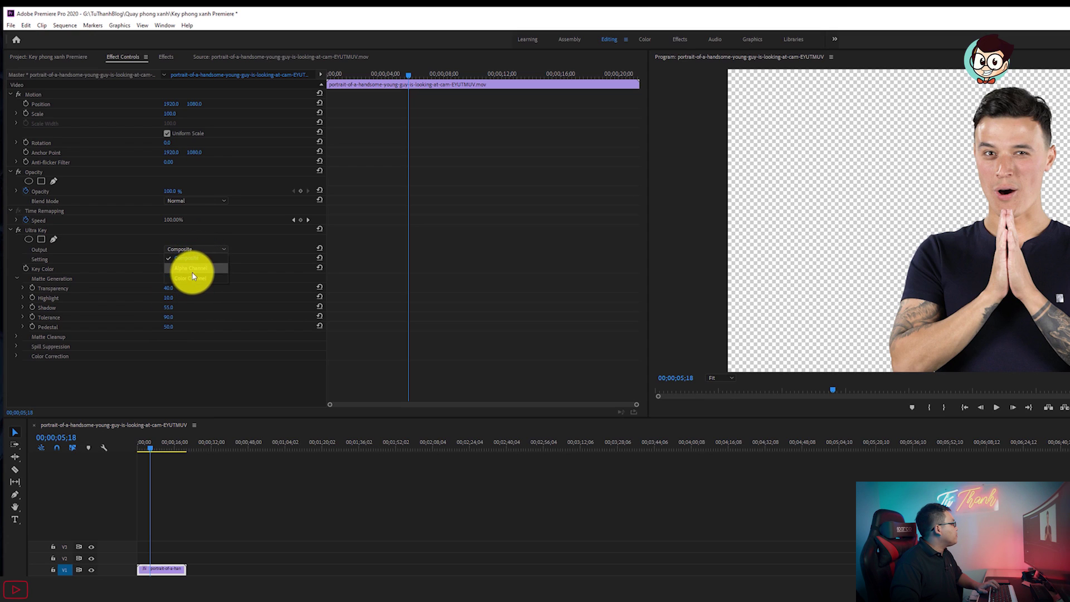
pyautogui.click(198, 276)
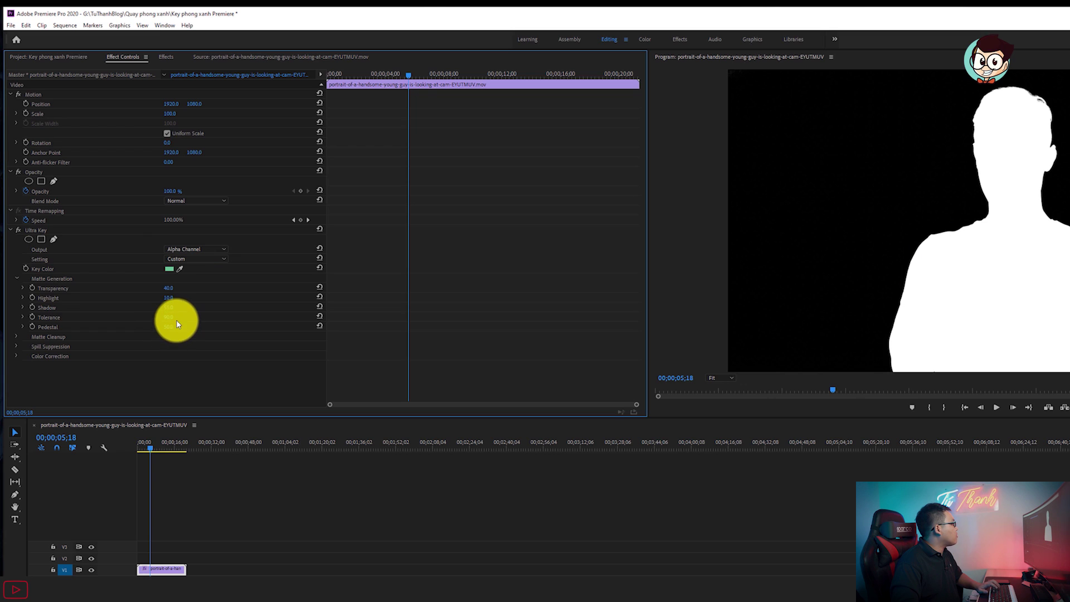
# Step: Raise Tolerance to 100 and Pedestal to 84, ending on Composite output
pyautogui.moveTo(167, 317); pyautogui.dragTo(249, 301)
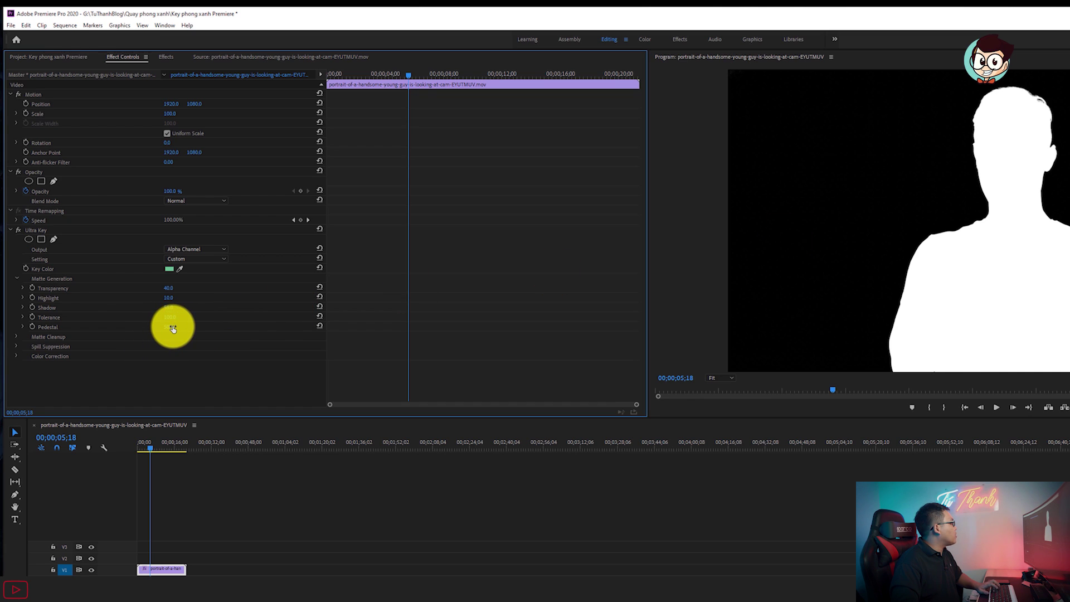
pyautogui.moveTo(173, 329)
pyautogui.mouseDown()
pyautogui.moveTo(65, 338)
pyautogui.moveTo(107, 327)
pyautogui.mouseUp()
pyautogui.click(204, 250)
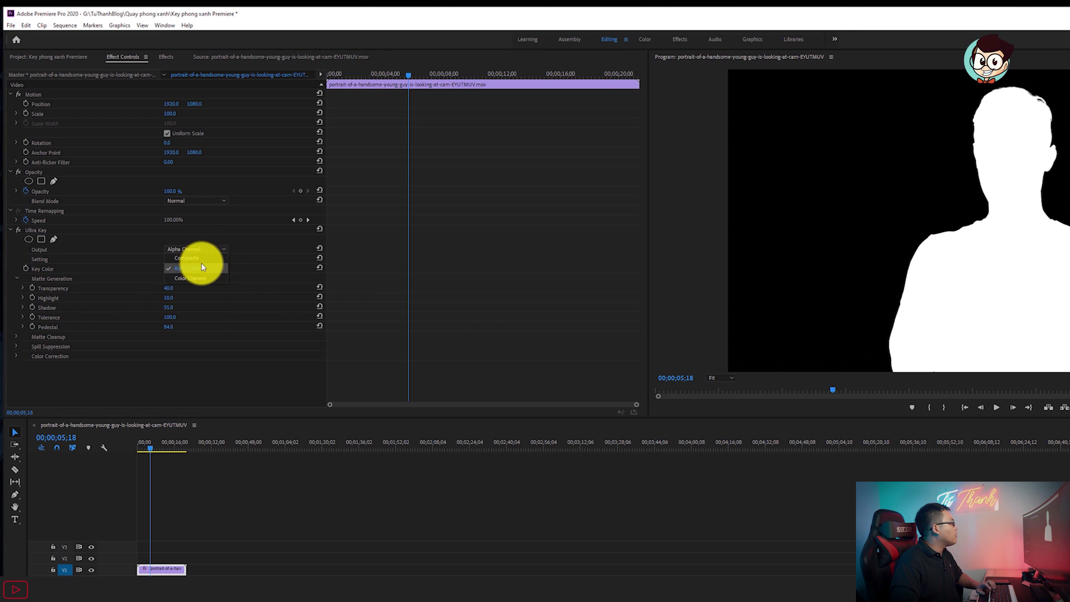
pyautogui.click(202, 258)
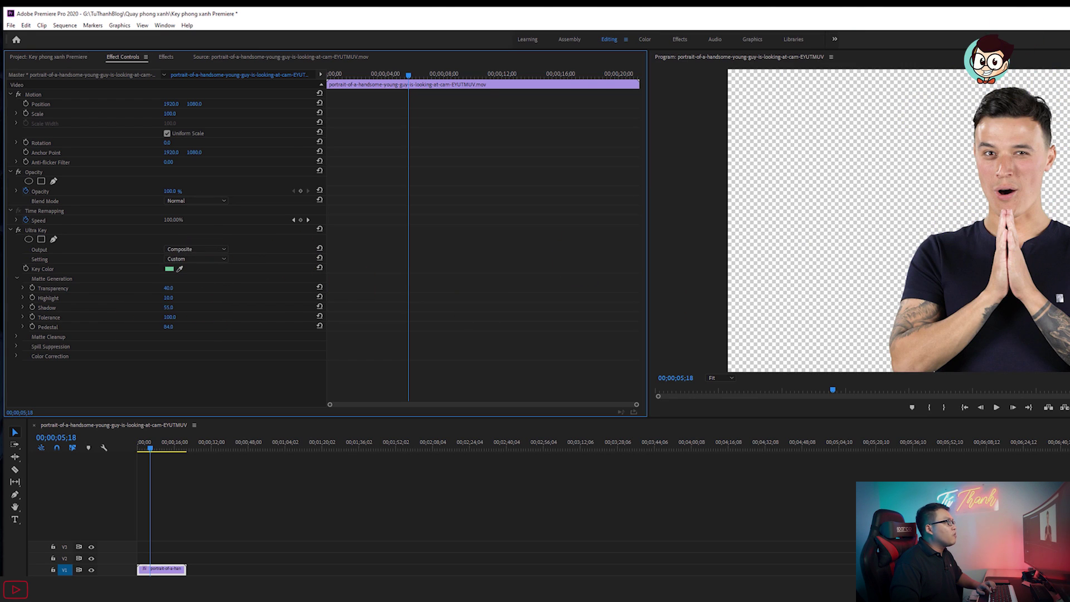
pyautogui.click(193, 250)
pyautogui.click(191, 267)
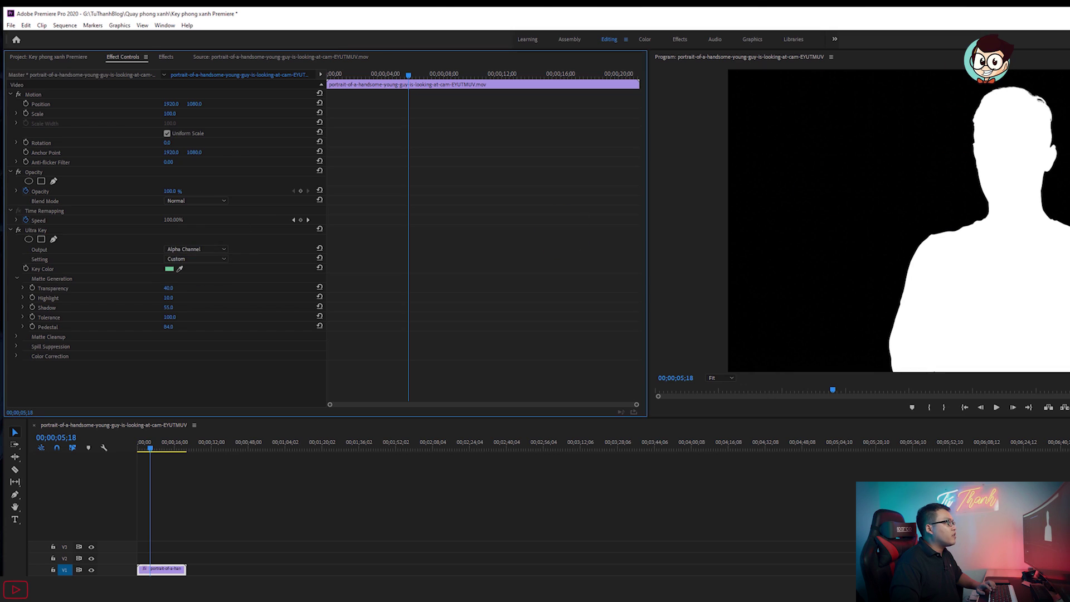
pyautogui.click(202, 249)
pyautogui.click(194, 258)
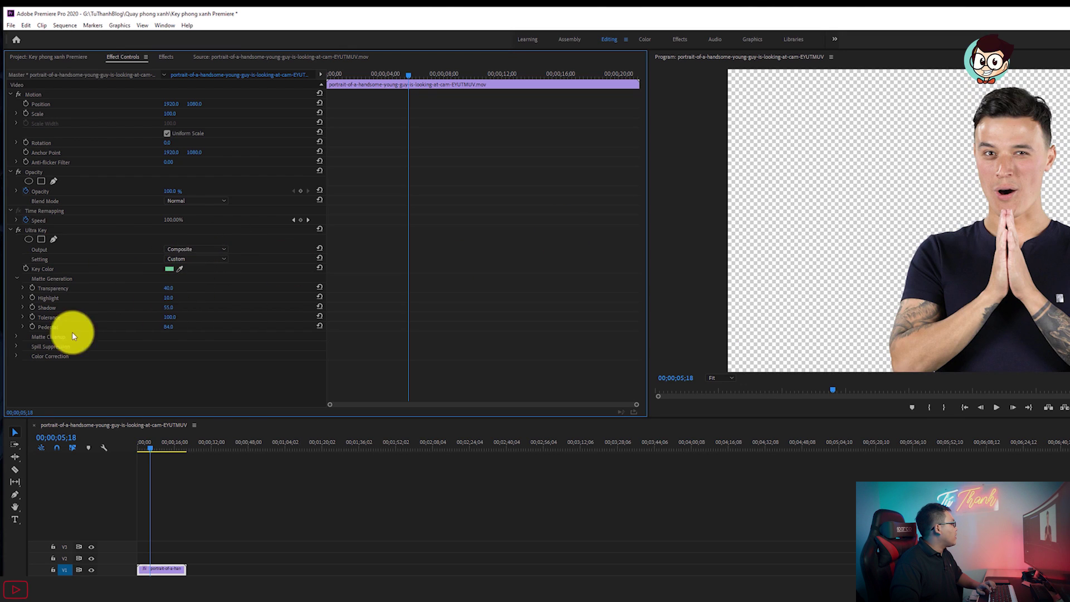
pyautogui.click(16, 279)
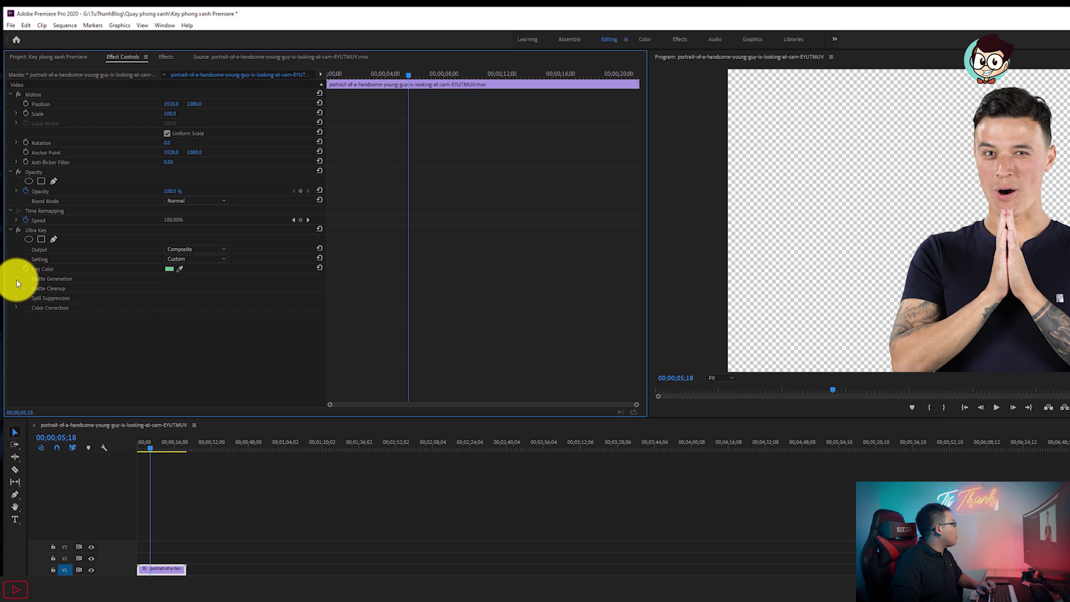
# Step: In Matte Cleanup, return Choke to 0 and raise Contrast, keeping Soften at 10
pyautogui.click(16, 289)
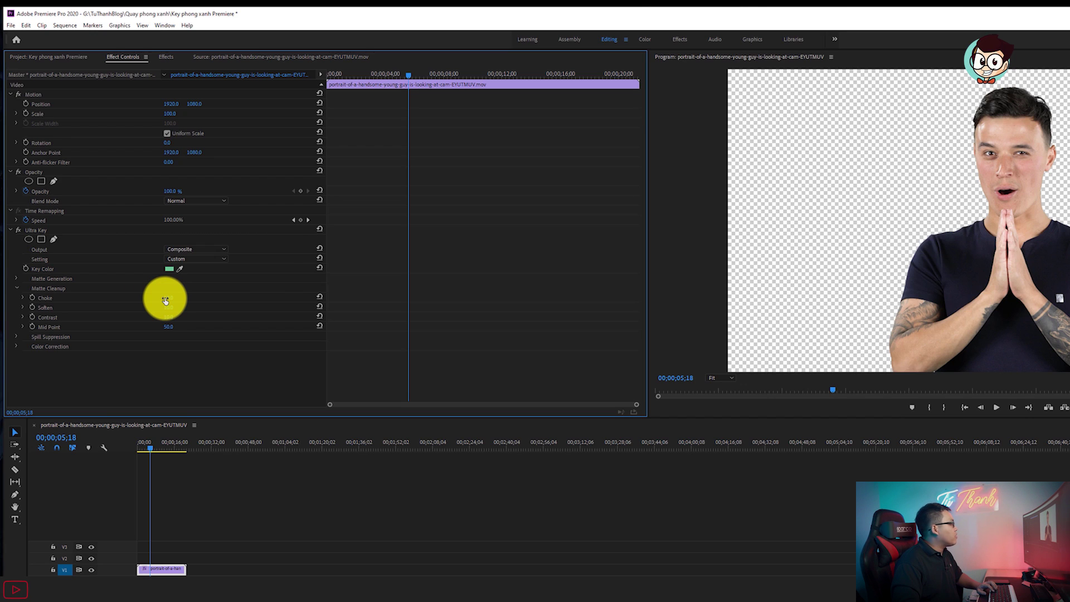
pyautogui.moveTo(165, 301); pyautogui.dragTo(163, 304)
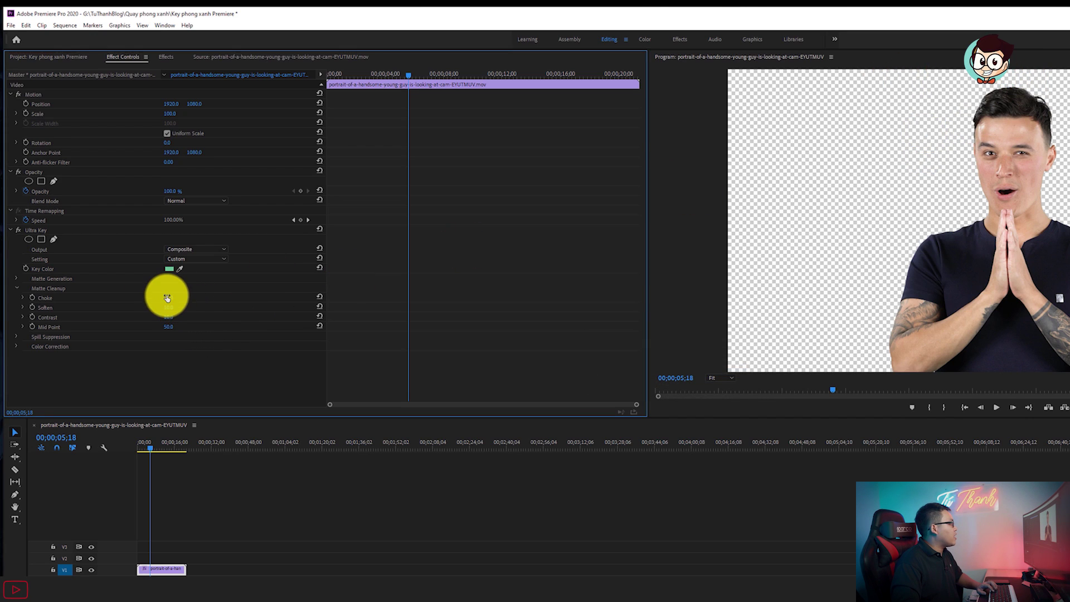
pyautogui.moveTo(166, 298); pyautogui.dragTo(154, 289)
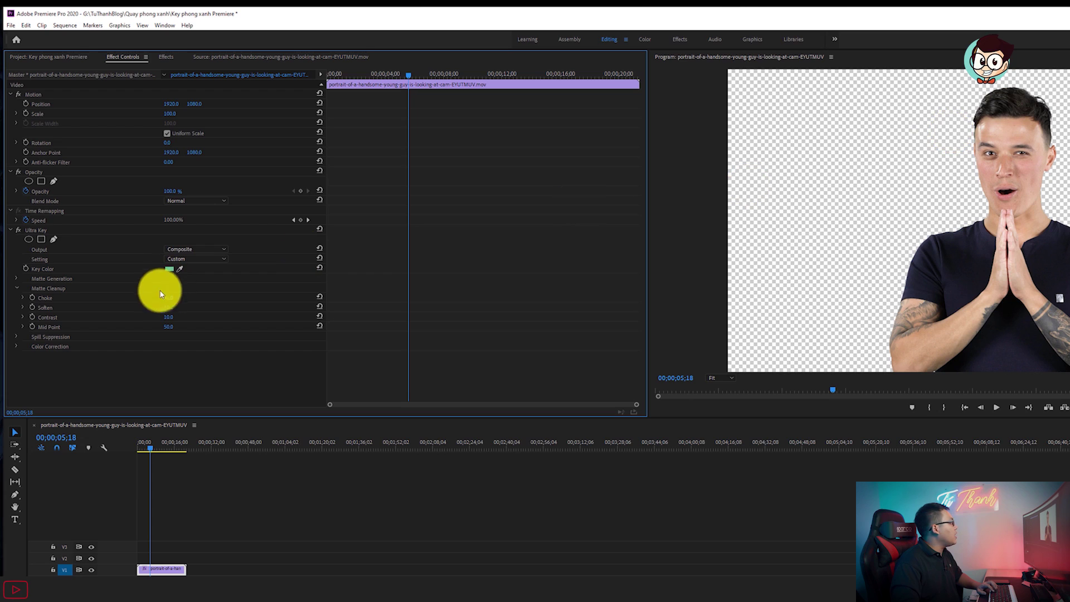
pyautogui.moveTo(172, 299); pyautogui.dragTo(87, 293)
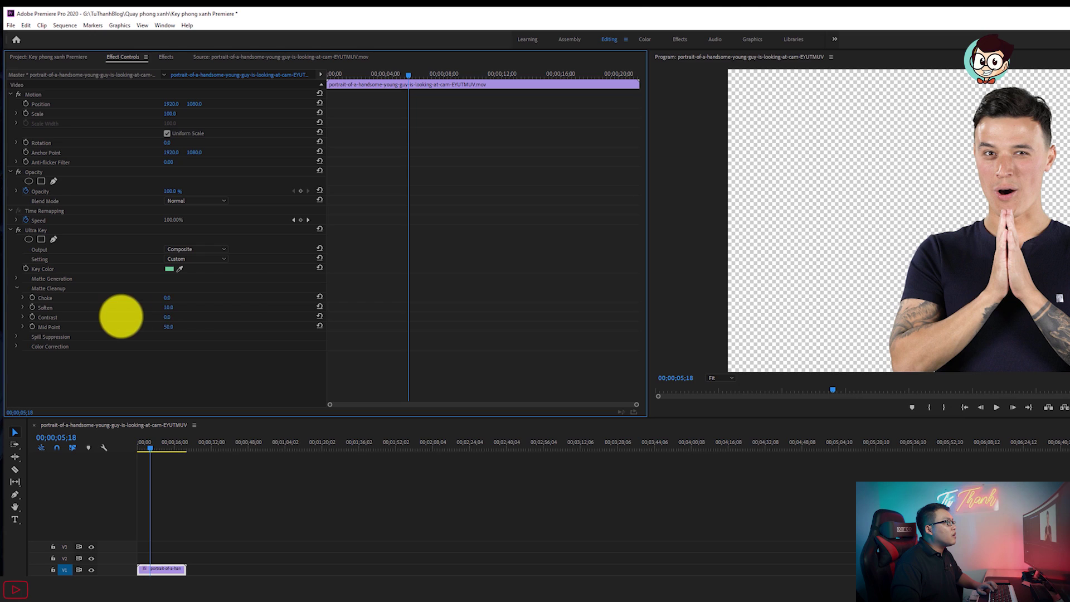
pyautogui.moveTo(167, 316); pyautogui.dragTo(406, 263)
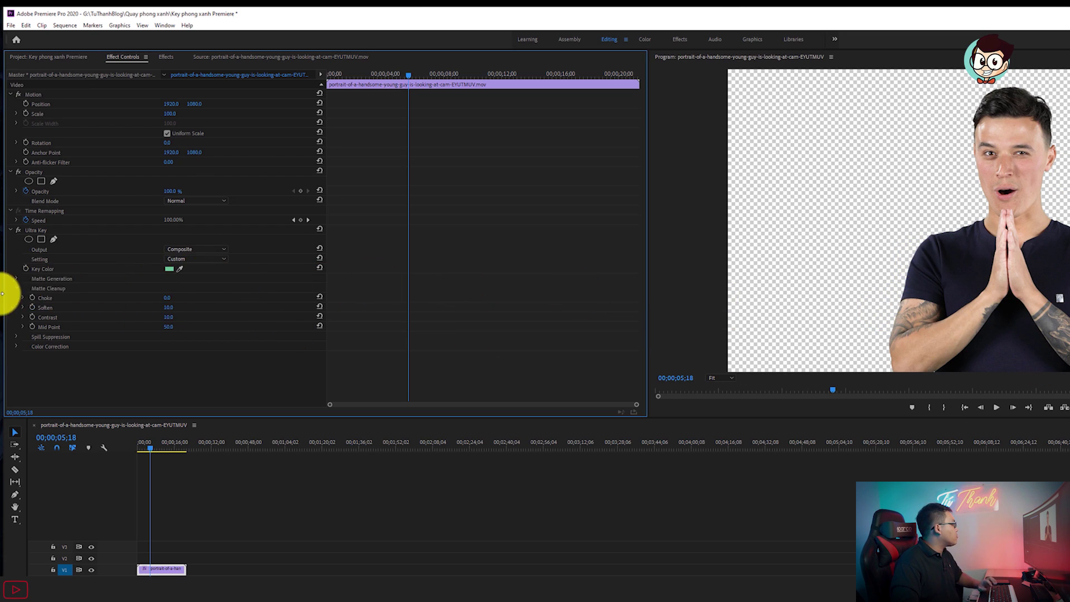
pyautogui.click(17, 289)
pyautogui.click(16, 298)
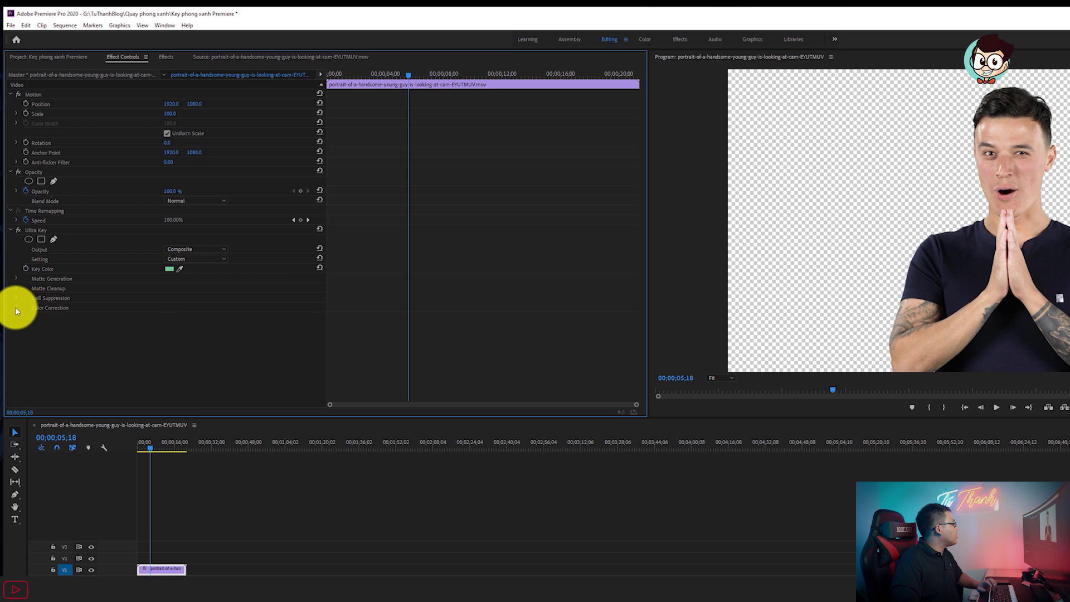
# Step: In Color Correction, keep Saturation at 120 and reset Hue to 0
pyautogui.click(17, 308)
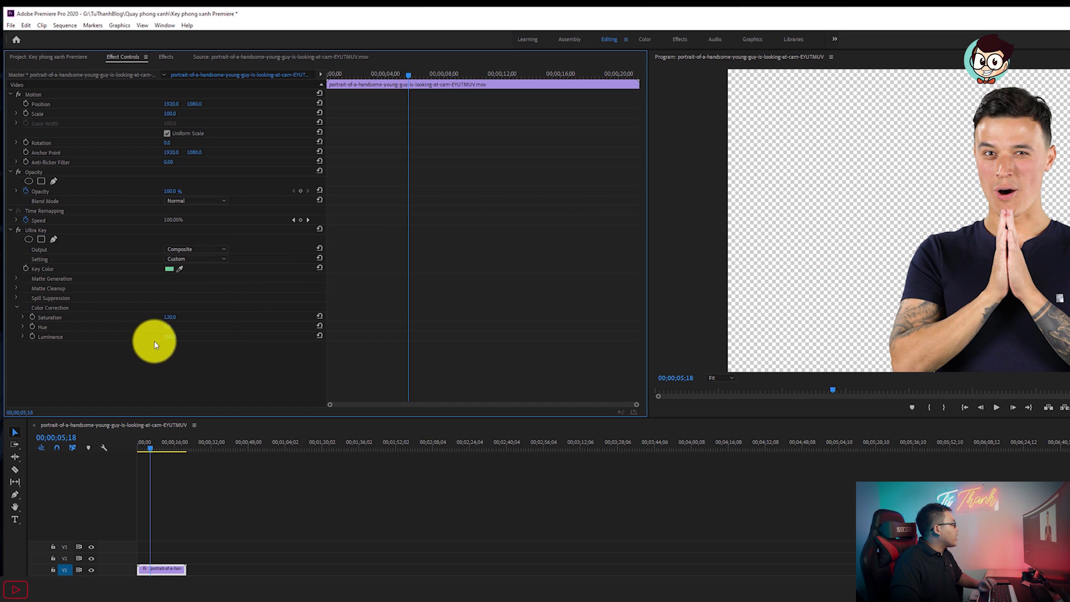
pyautogui.moveTo(168, 326); pyautogui.dragTo(165, 327)
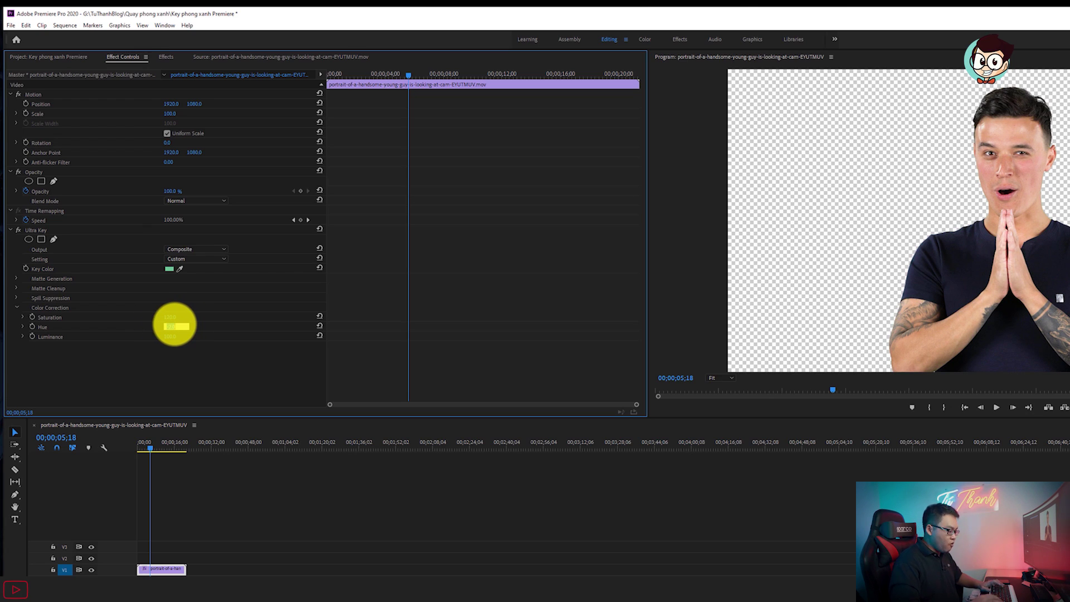
pyautogui.write('0')
pyautogui.press('Return')
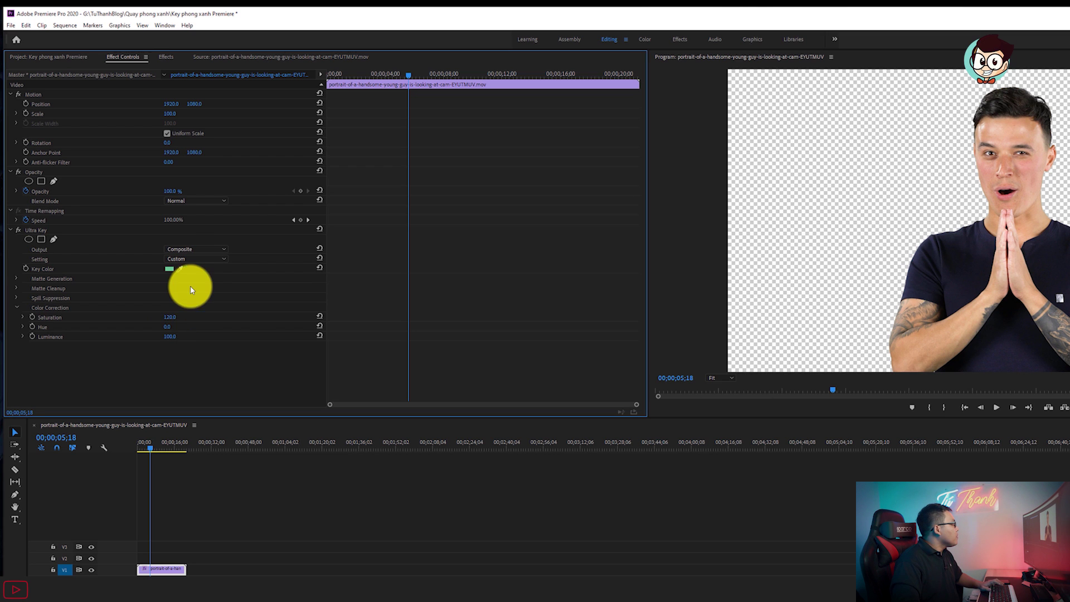